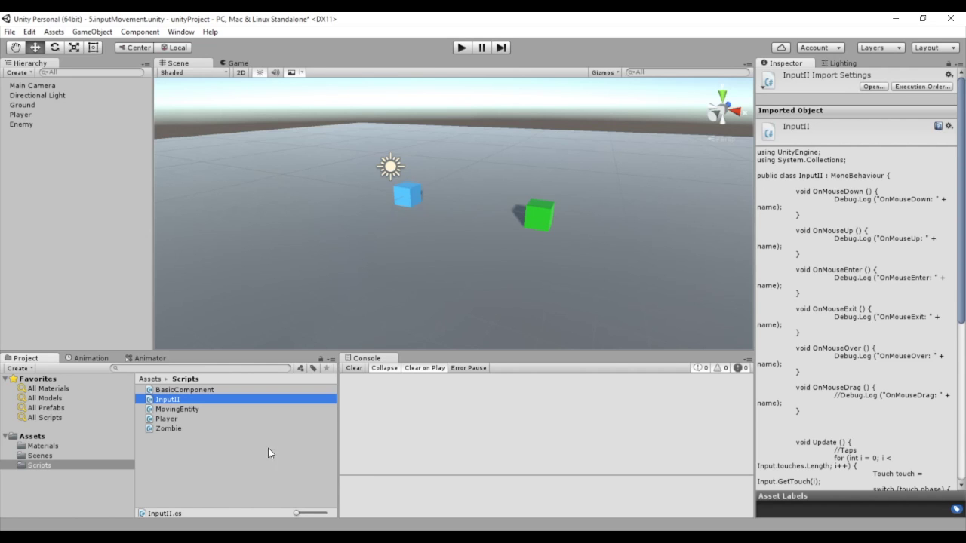
- Open InputII.cs in MonoDevelop to review its mouse callbacks, then return to Unity
double_click(242, 400)
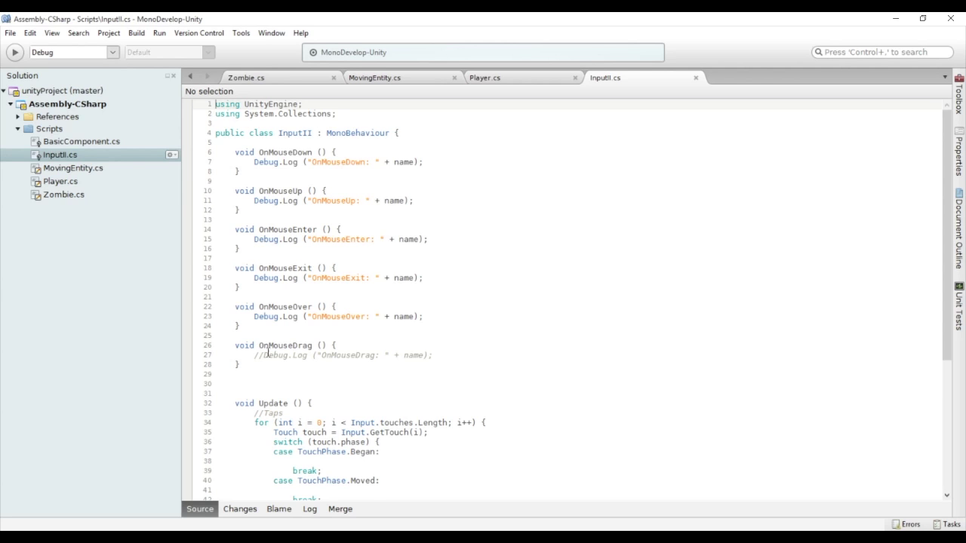
key("alt+Tab")
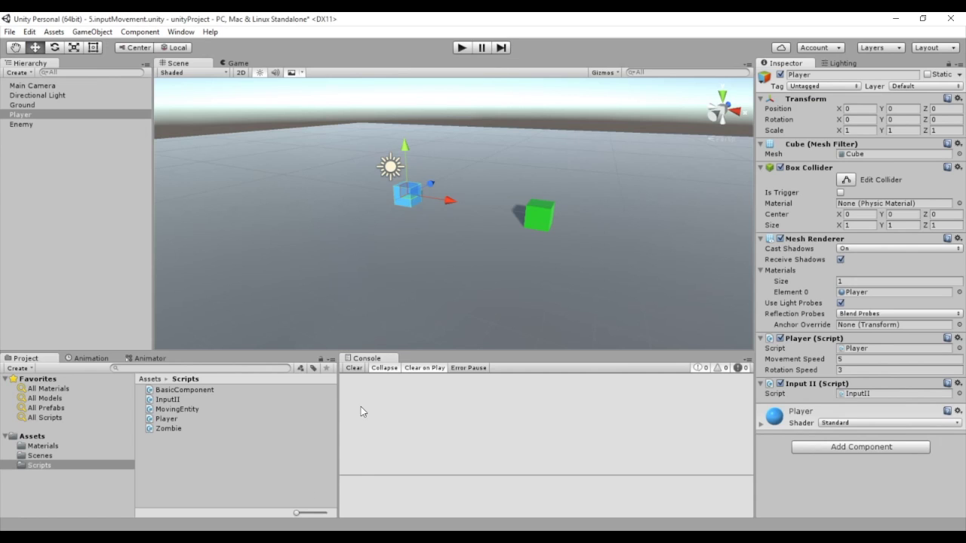
- Enter Play mode and hover over, press and release the Player cube to log mouse events
left_click(469, 50)
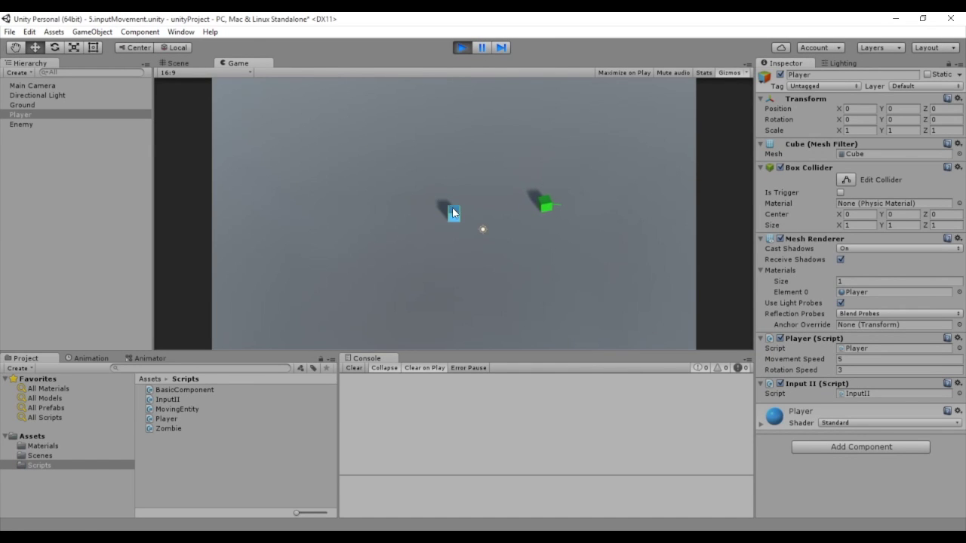
mouse_move(453, 213)
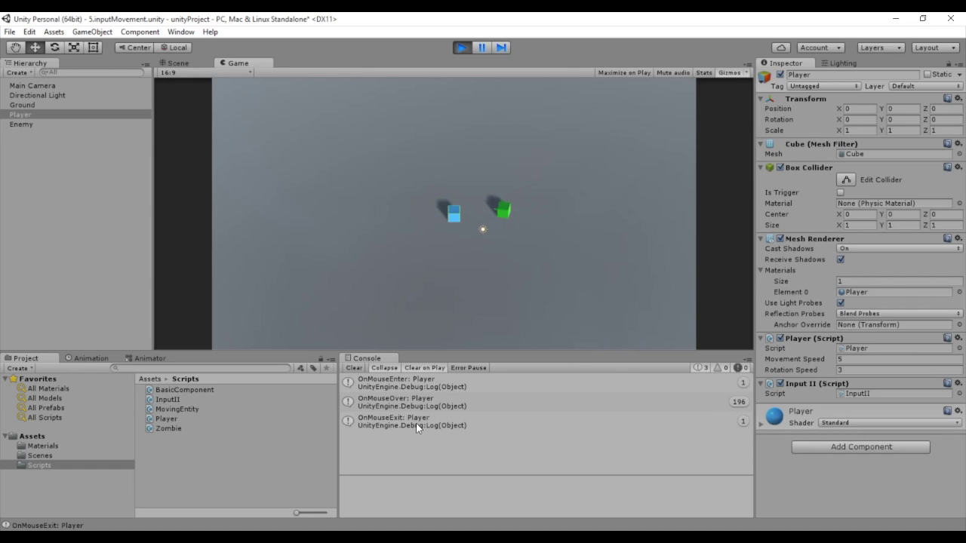
left_click(453, 219)
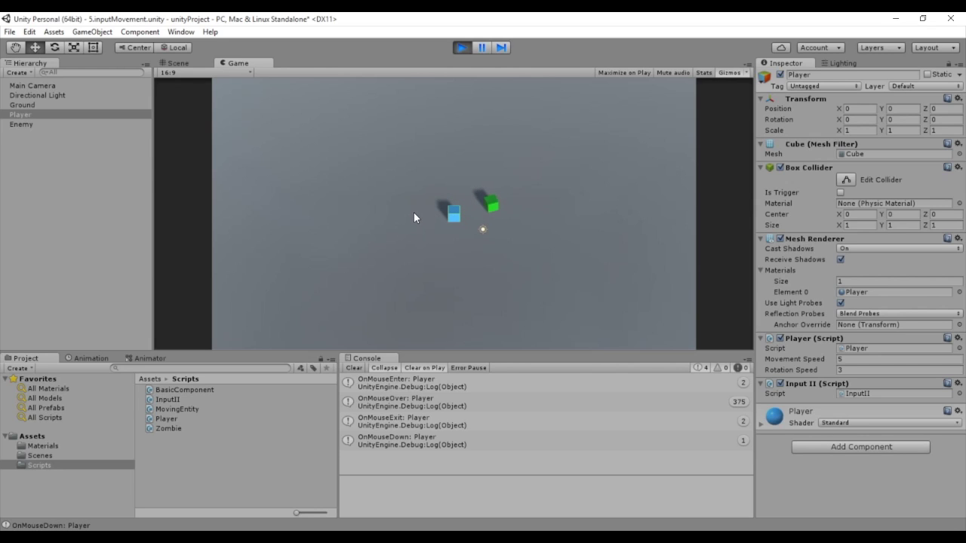
left_click_drag(413, 212, 413, 211)
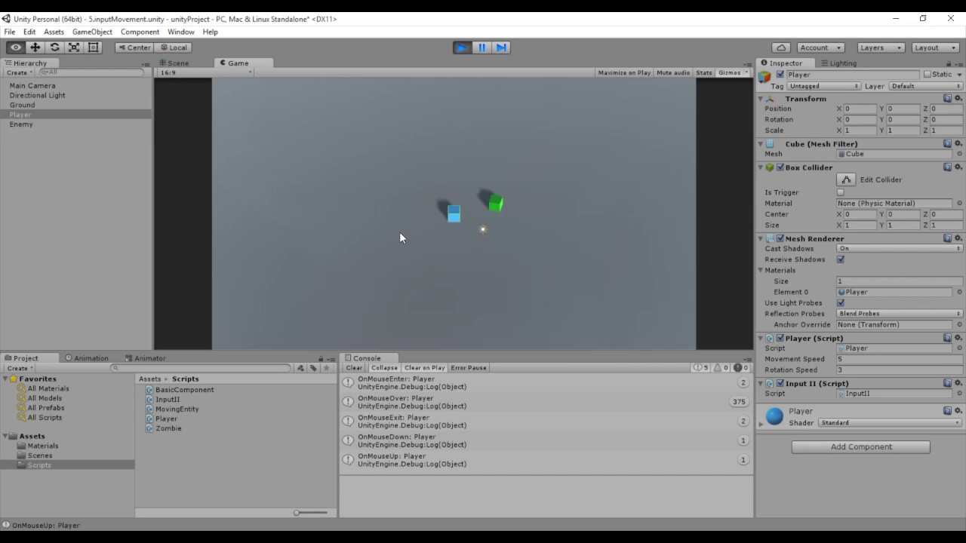
- Uncomment the OnMouseDrag log line 27, save the script, and stop Play mode
key("alt+Tab")
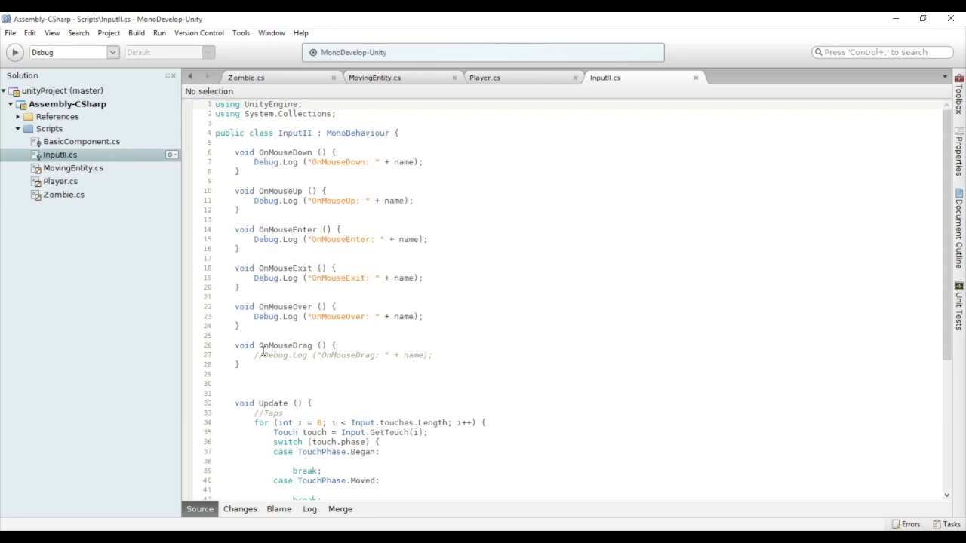
left_click(263, 352)
key("BackSpace")
key("BackSpace")
key("ctrl+s")
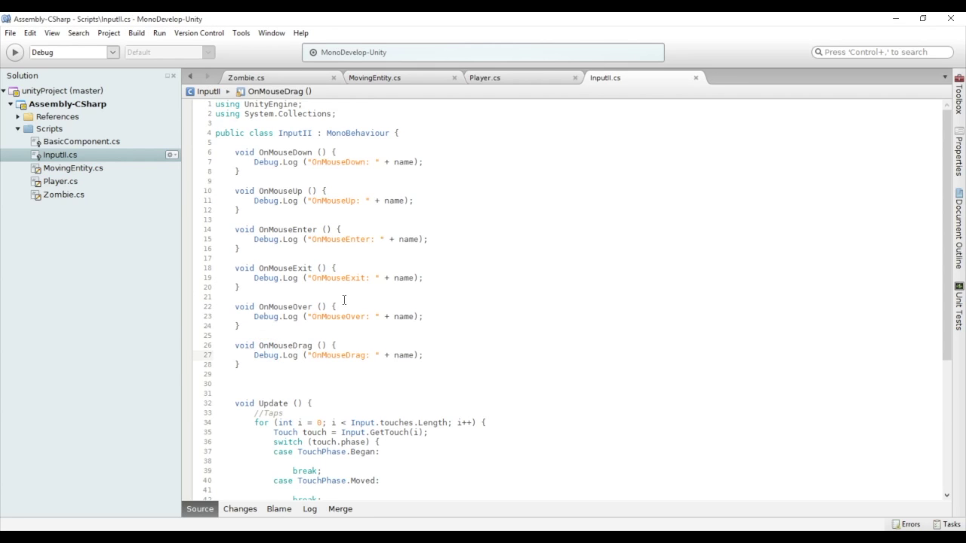
key("alt+Tab")
left_click(462, 48)
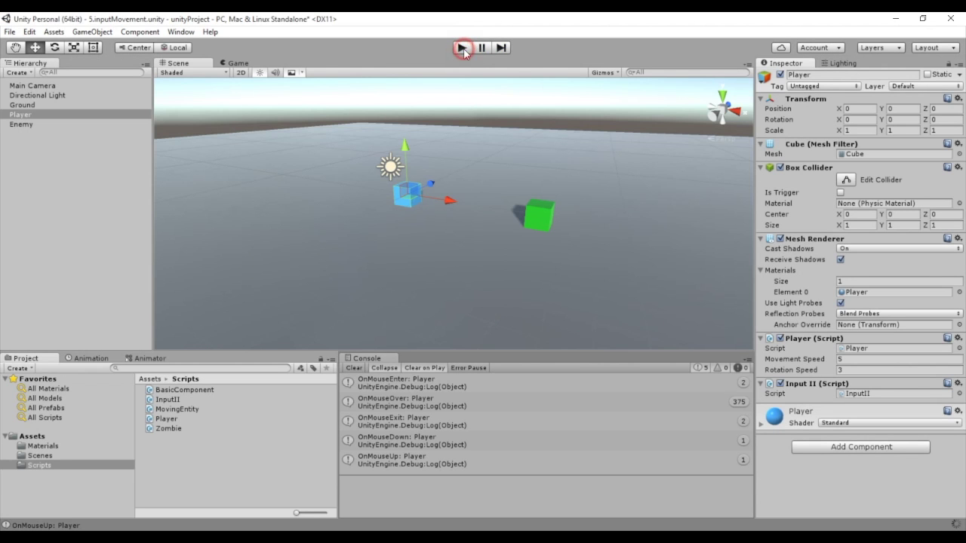
- Play again and drag across the blue Player cube to log OnMouseDrag messages, then stop
left_click(463, 49)
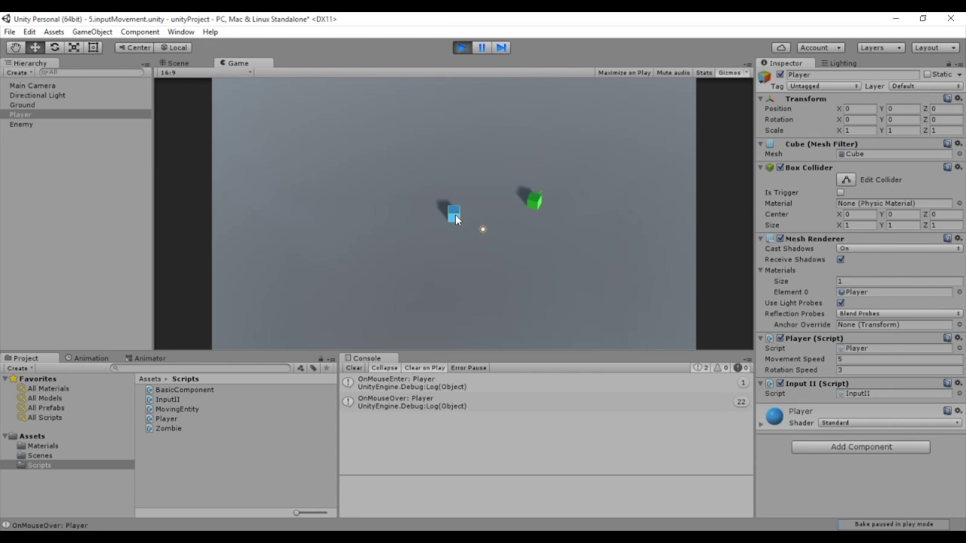
left_click(455, 216)
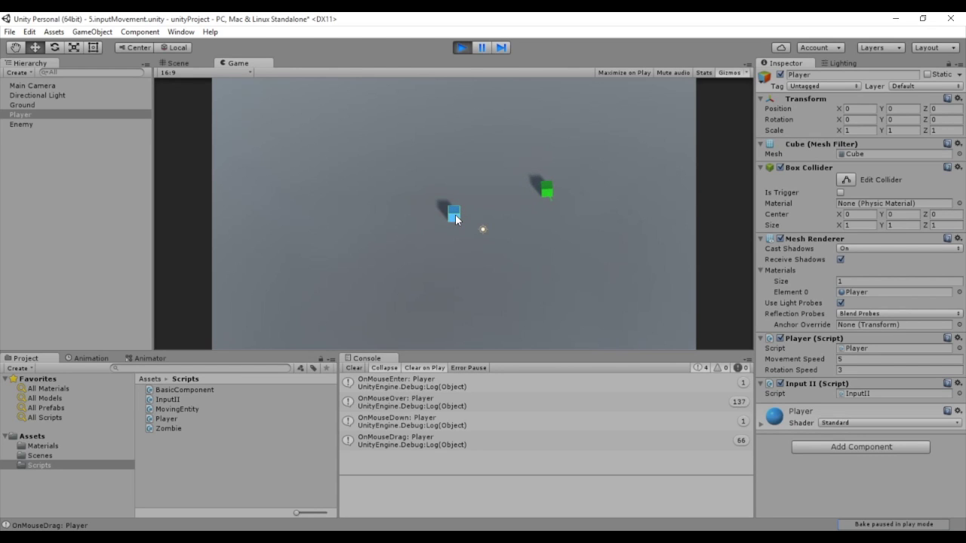
mouse_move(455, 219)
left_mouse_down()
mouse_move(375, 148)
mouse_move(337, 163)
mouse_move(347, 172)
left_mouse_up()
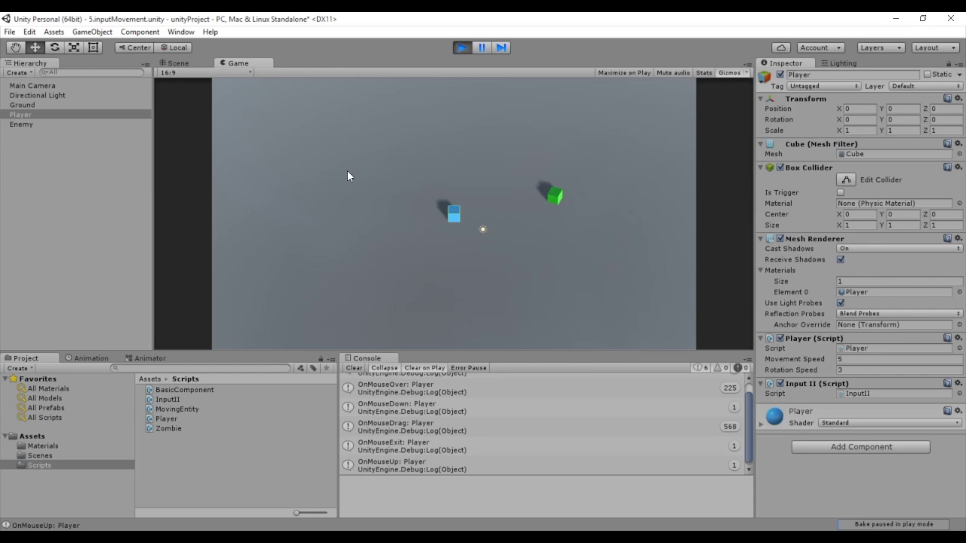
left_click(462, 47)
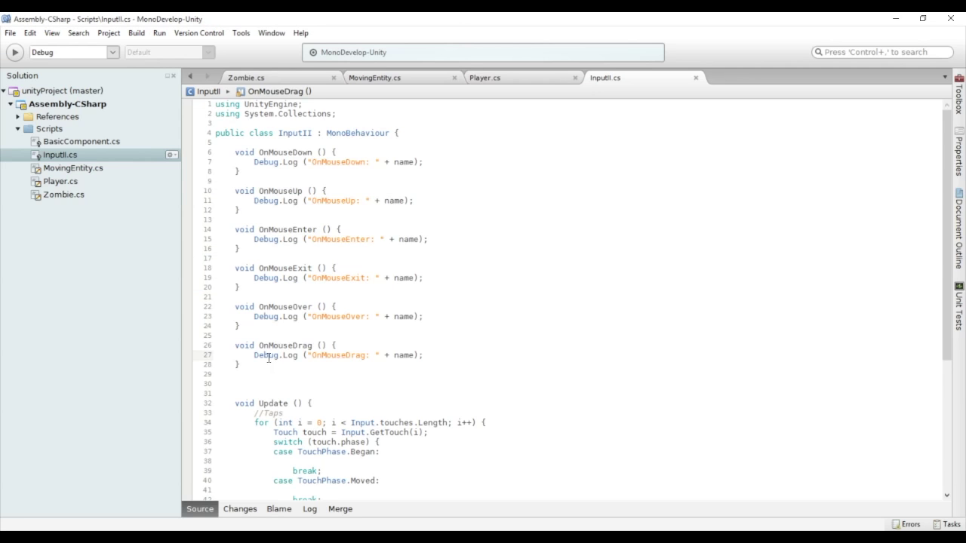
scroll(256, 305, "down", 5)
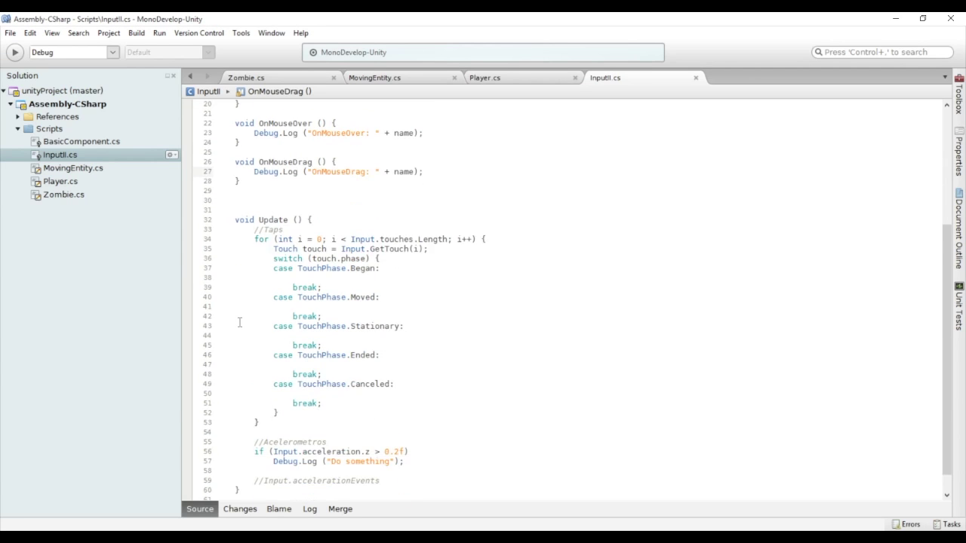
- Scroll to Update() and highlight Input.touches and the GetTouch lines 34–36
scroll(255, 305, "down", 2)
left_click_drag(352, 215, 413, 215)
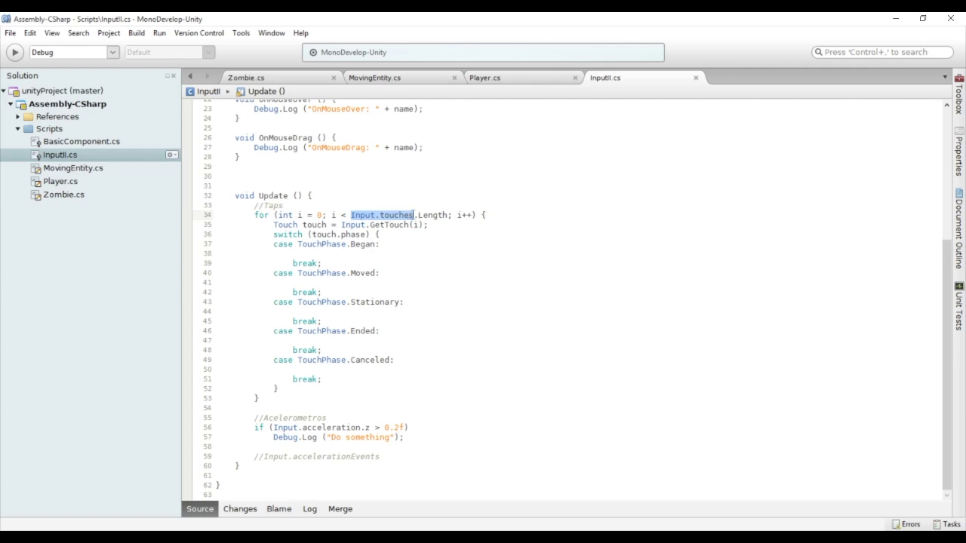
left_click(315, 225)
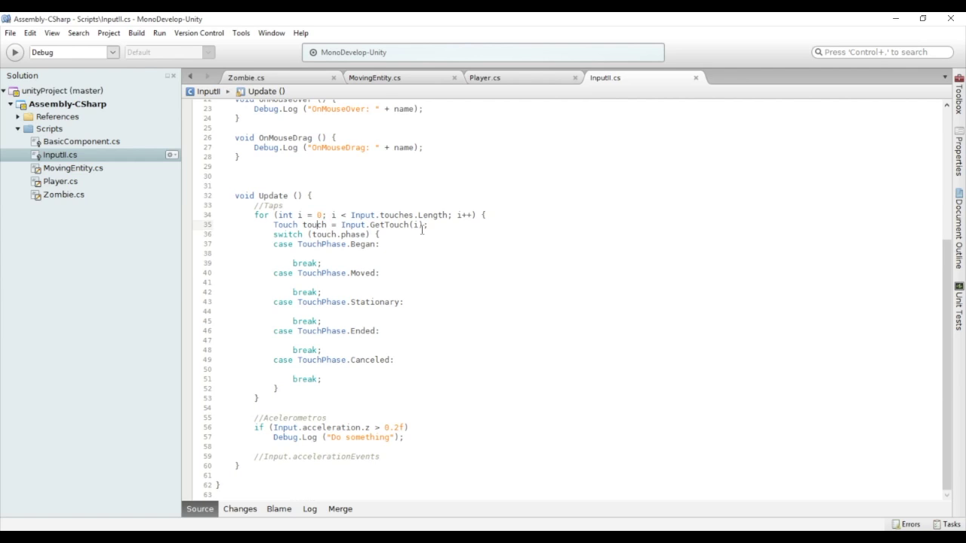
left_click(381, 234)
left_click_drag(274, 427, 361, 427)
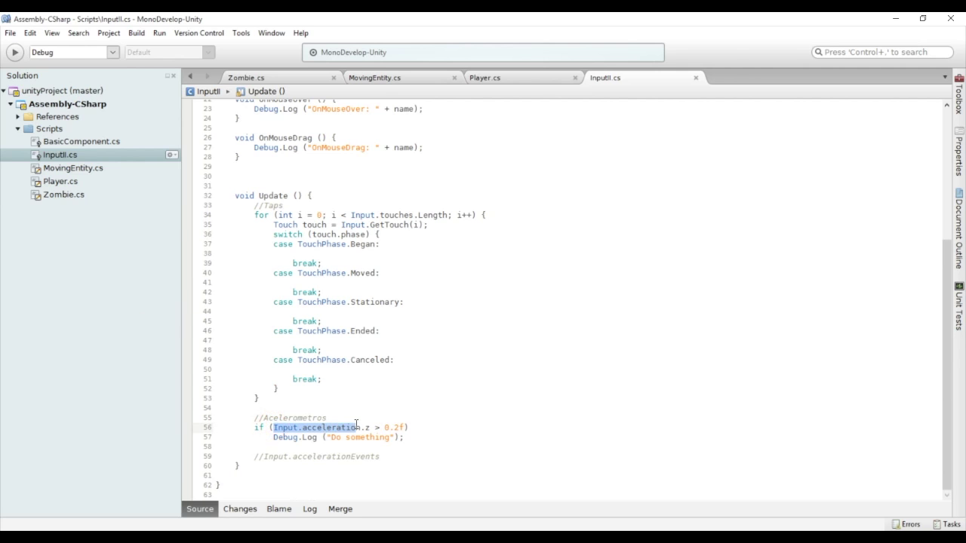
left_click(470, 429)
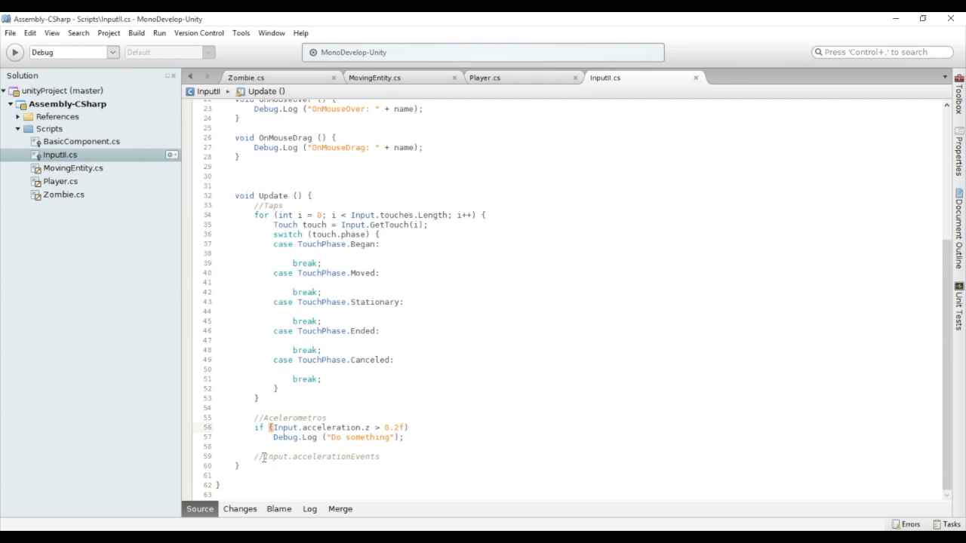
left_click_drag(391, 456, 264, 459)
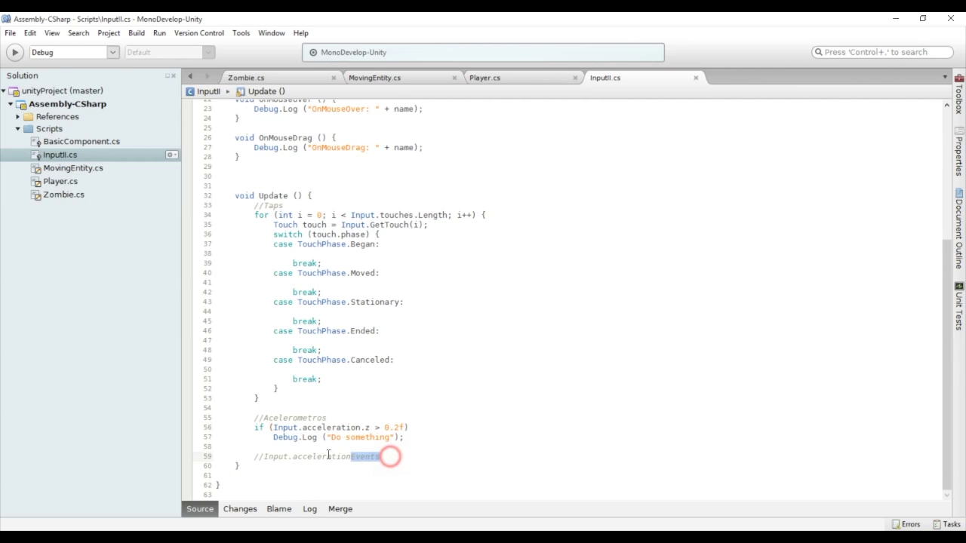
left_click(408, 461)
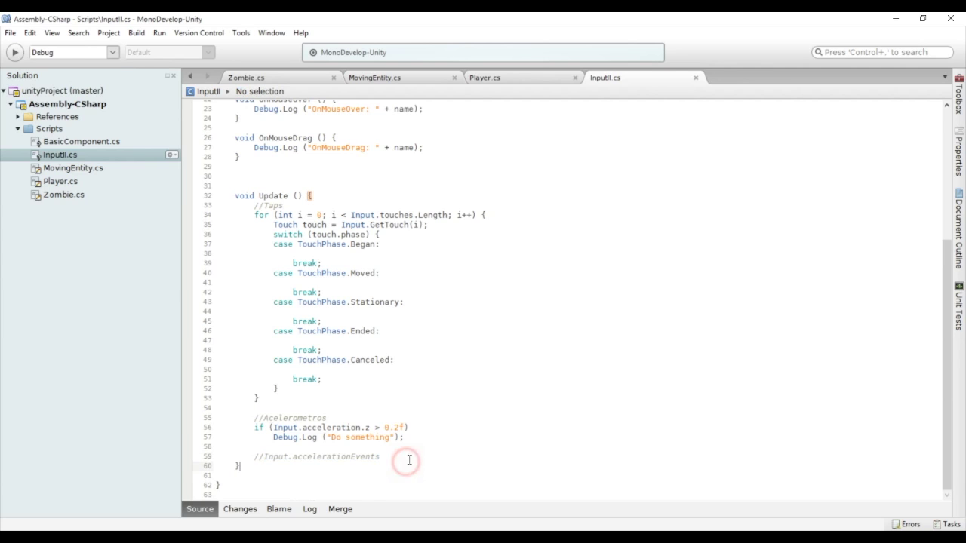